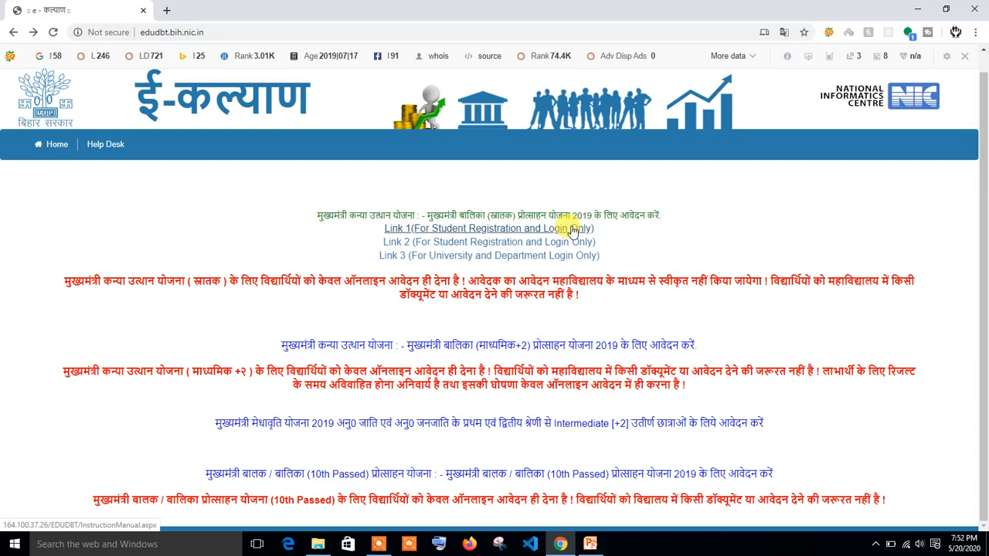
Open Link 1 for student registration and login, and go to the new student registration form
{"action": "left_click", "coordinate": [572, 229]}
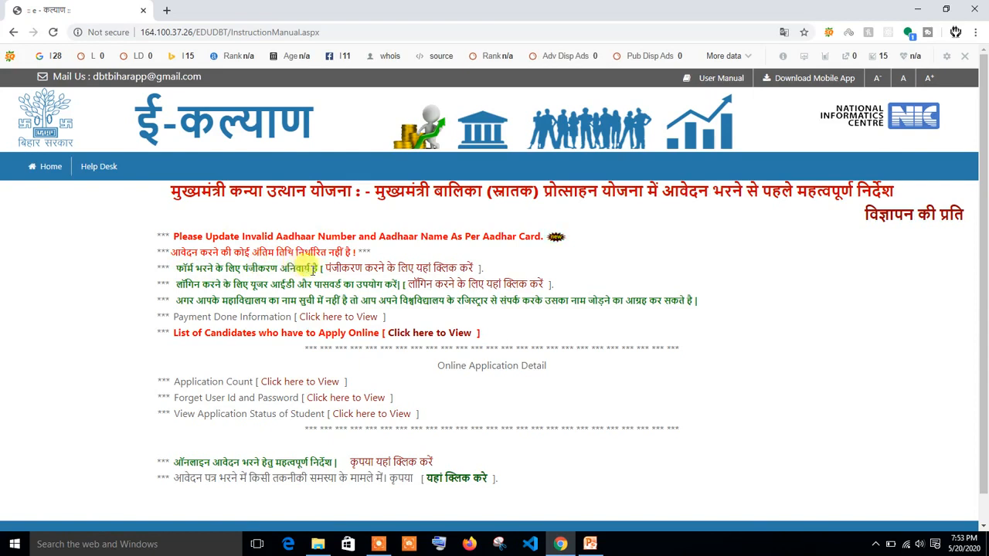
{"action": "left_click", "coordinate": [422, 270]}
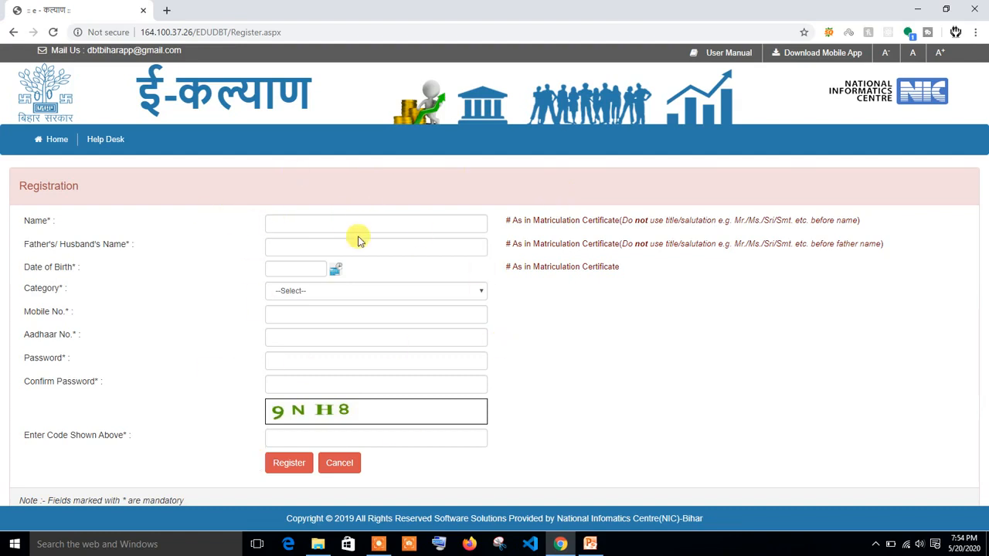
Examine the registration form's fields, including the name, category options, mobile number, Aadhaar number, password and code fields
{"action": "left_click", "coordinate": [342, 220]}
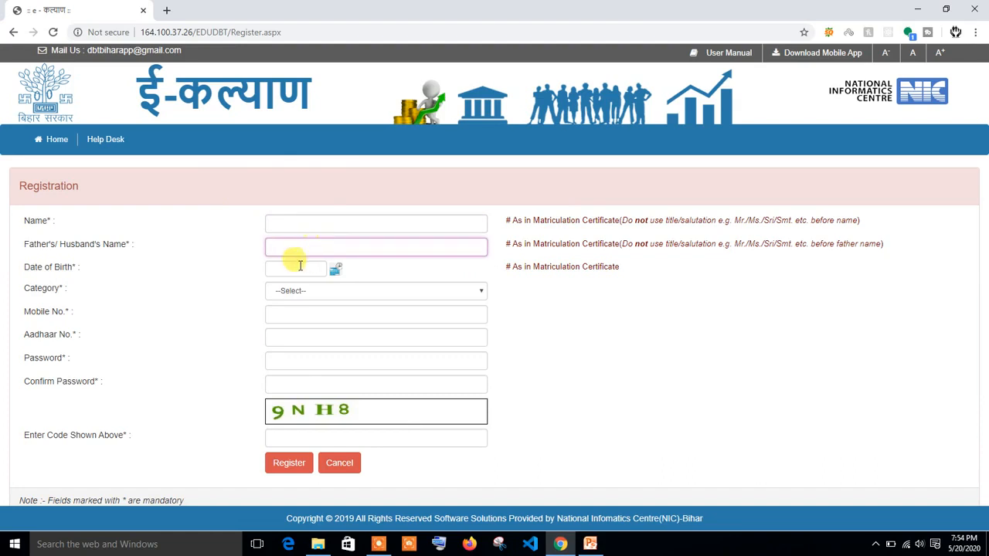
{"action": "left_click", "coordinate": [305, 289]}
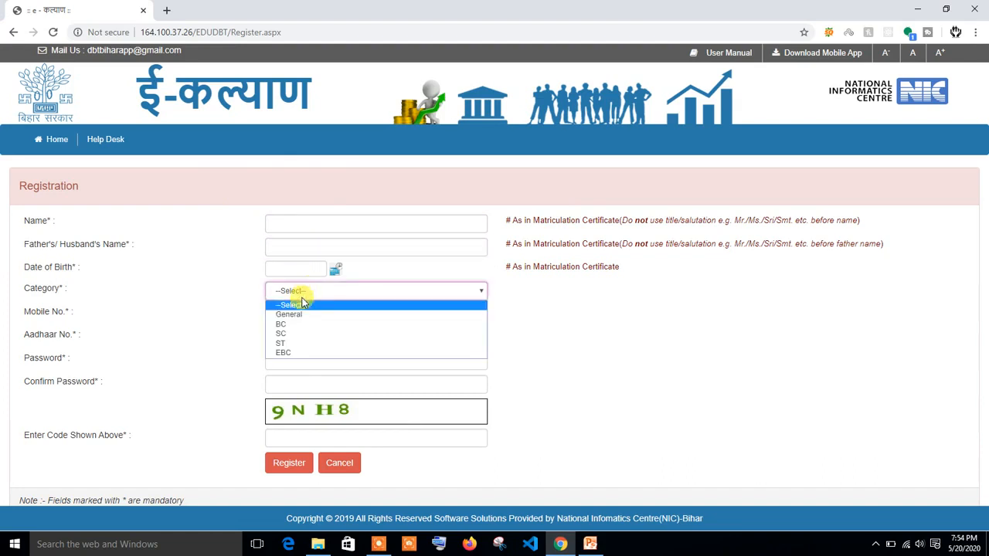
{"action": "left_click", "coordinate": [215, 354]}
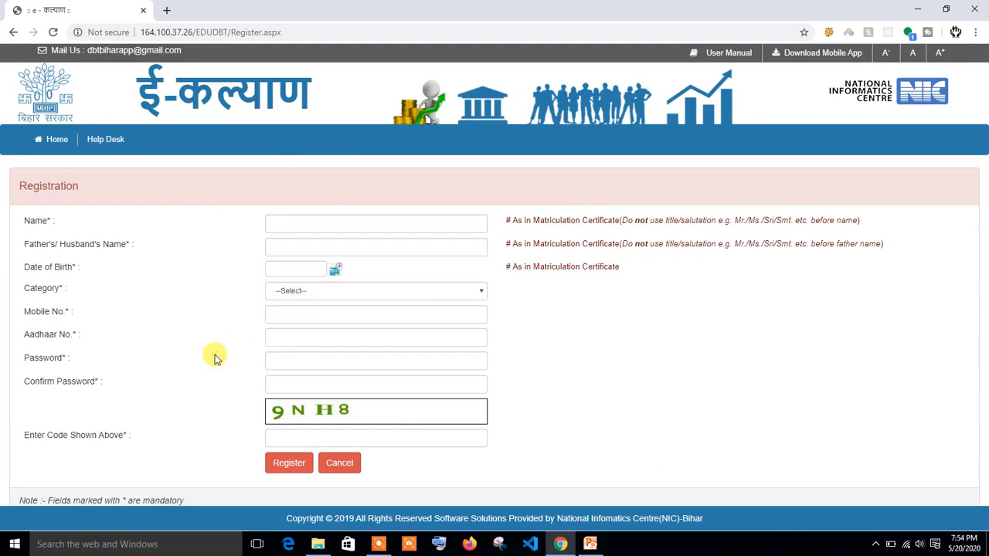
{"action": "left_click", "coordinate": [342, 311]}
{"action": "left_click", "coordinate": [338, 341]}
{"action": "left_click", "coordinate": [308, 363]}
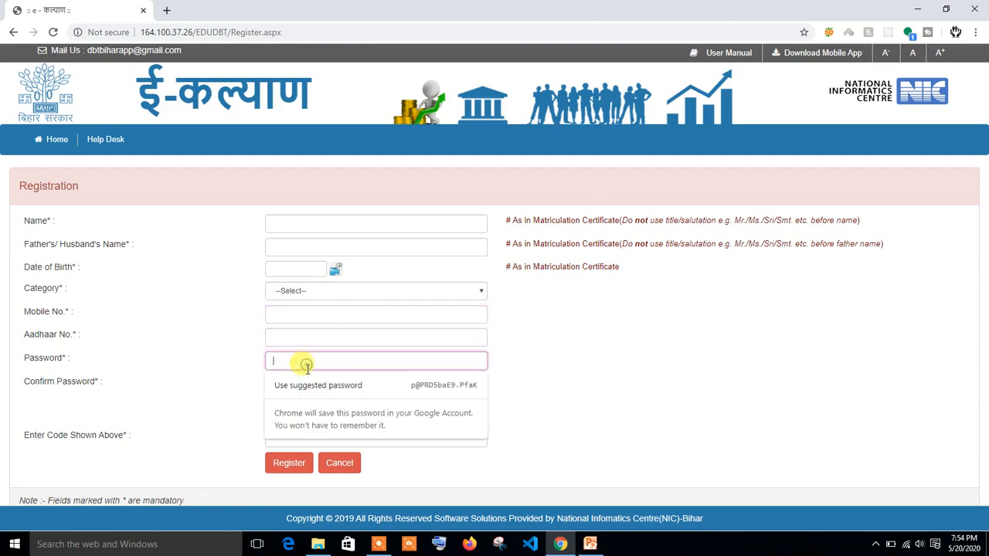
{"action": "left_click", "coordinate": [185, 355]}
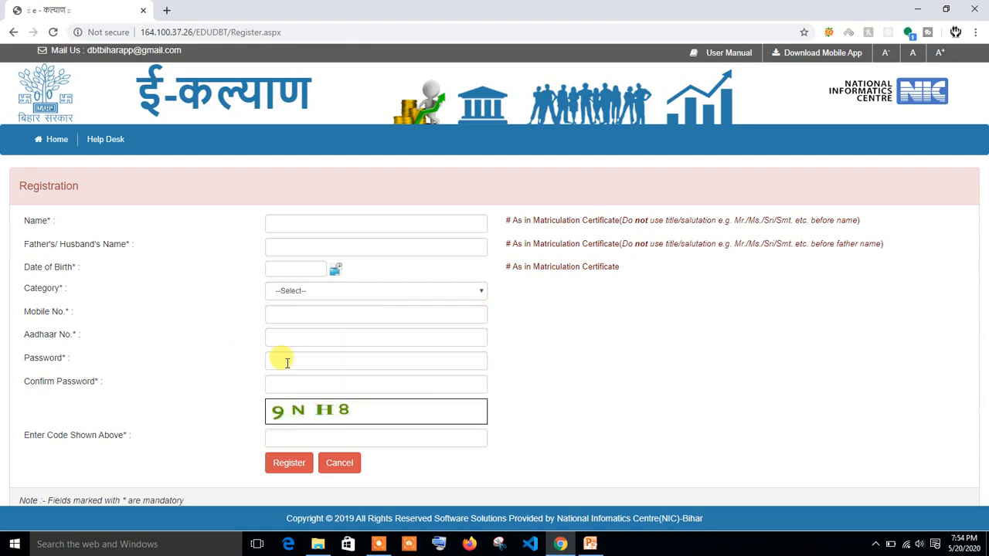
{"action": "left_click", "coordinate": [306, 435]}
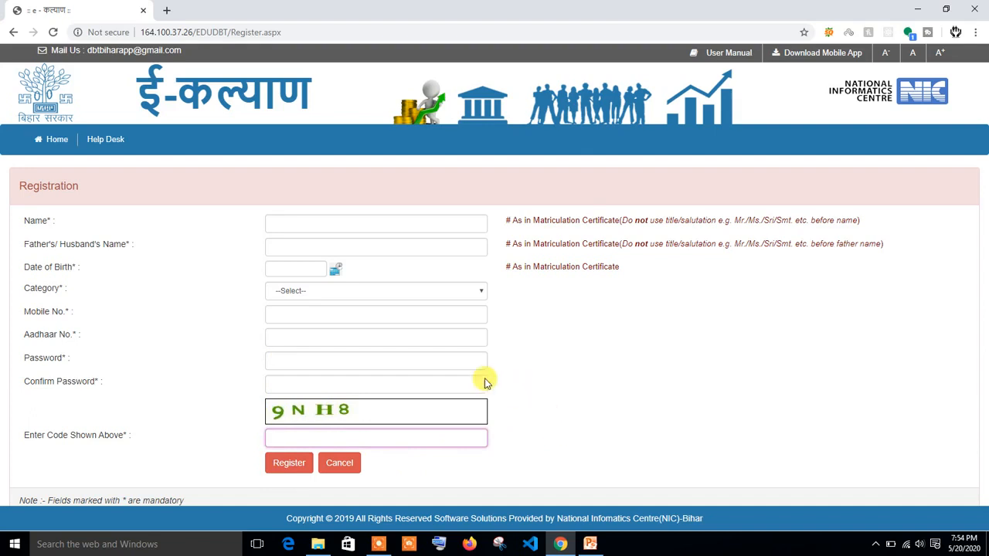
{"action": "left_click", "coordinate": [387, 357]}
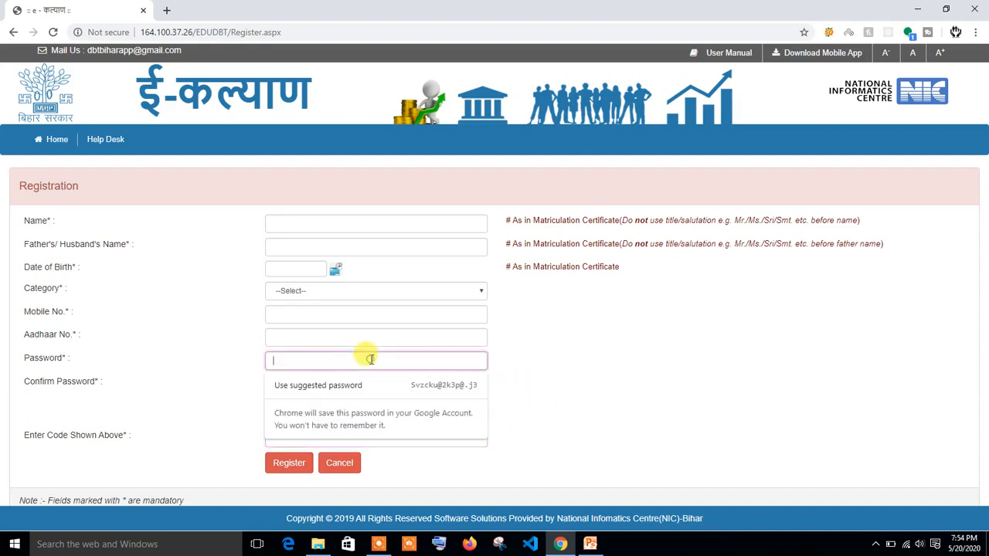
{"action": "left_click", "coordinate": [612, 406]}
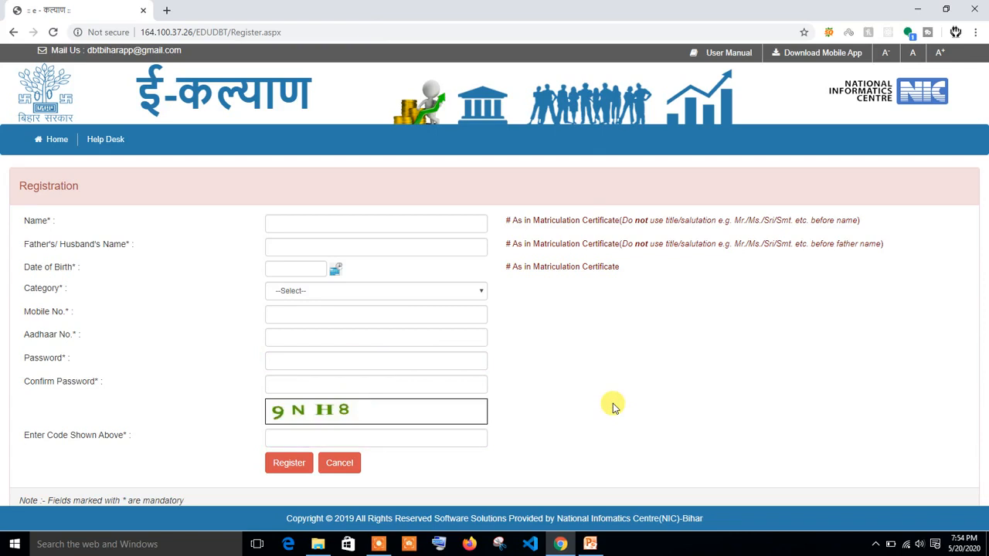
Go back from the registration form to the instructions, and open the student login page
{"action": "left_click", "coordinate": [13, 28]}
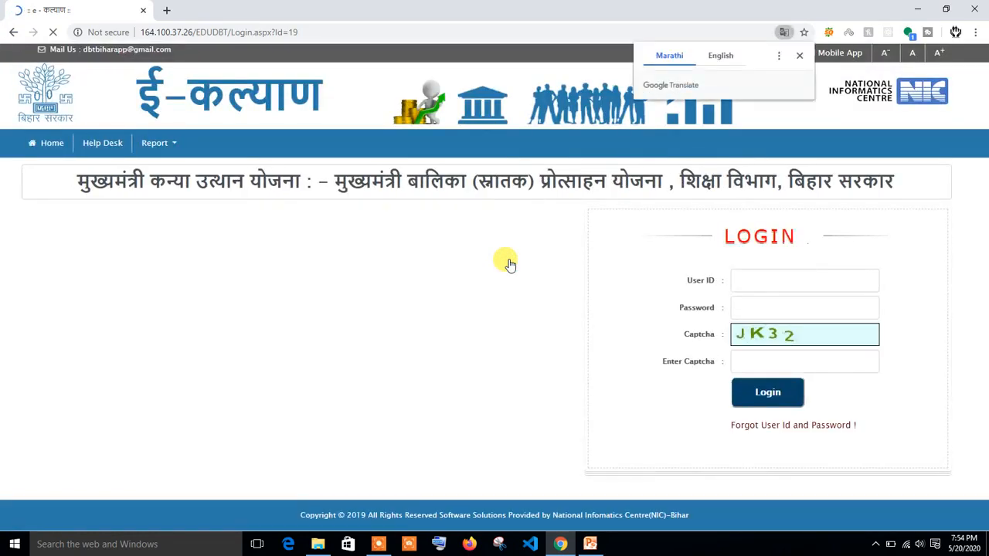
{"action": "left_click", "coordinate": [800, 55]}
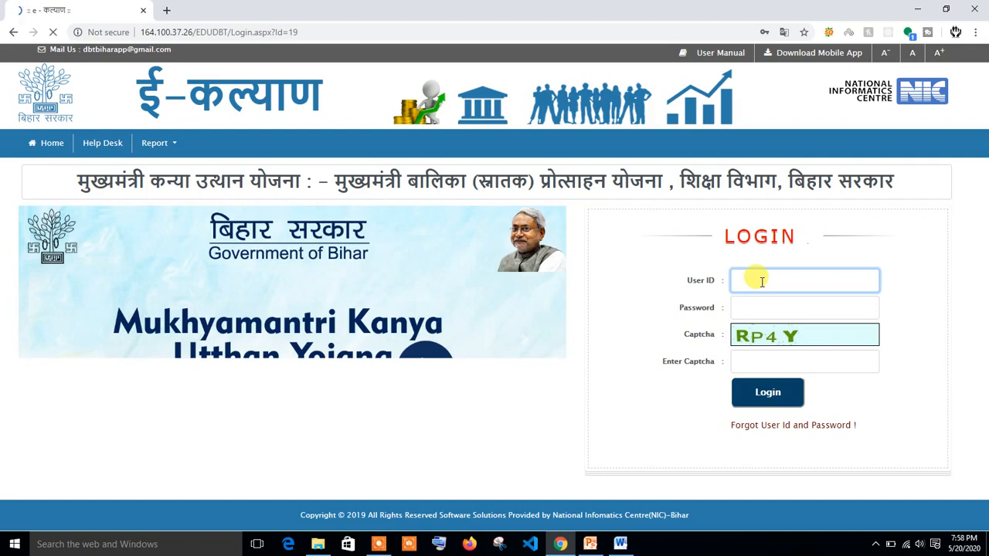
Log in with the student's user ID, password and captcha code, and open the personal details section (व्यक्तिगत जानकारी) from the application checklist
{"action": "left_click", "coordinate": [764, 306]}
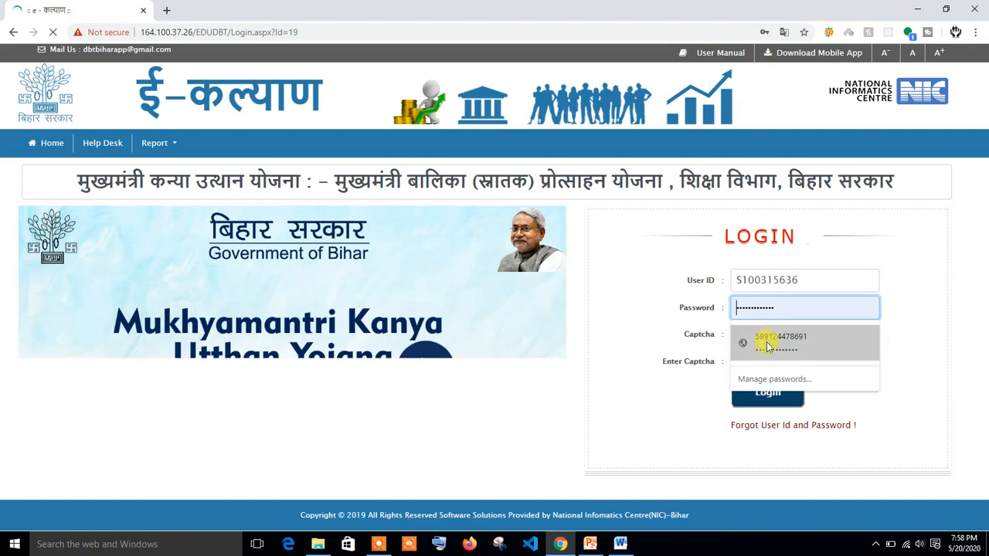
{"action": "type", "text": "*"}
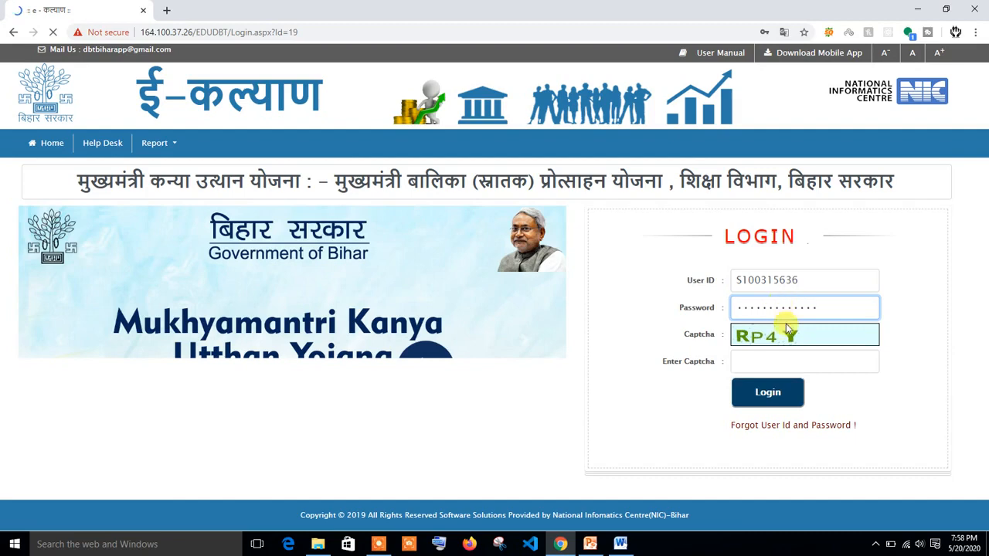
{"action": "left_click", "coordinate": [762, 362]}
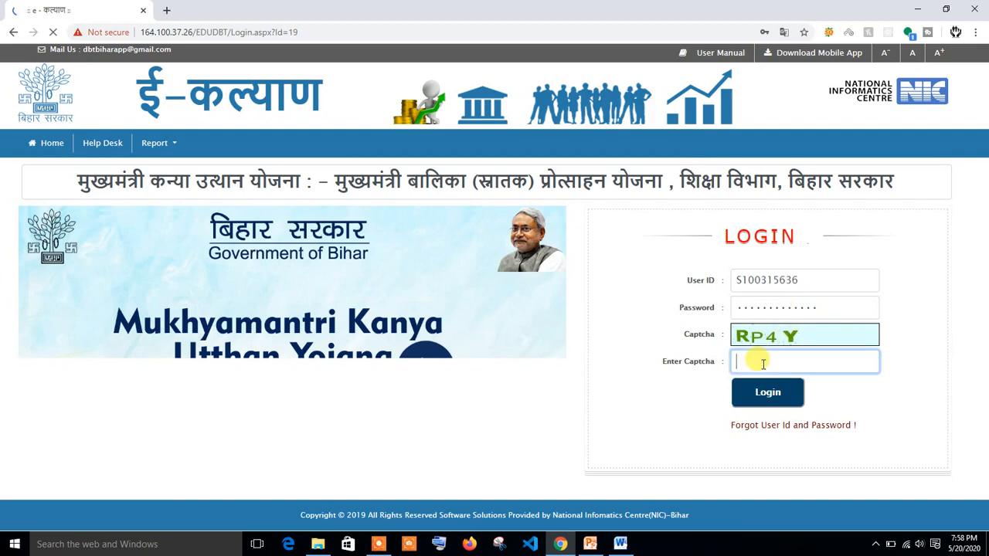
{"action": "type", "text": "RP4Y"}
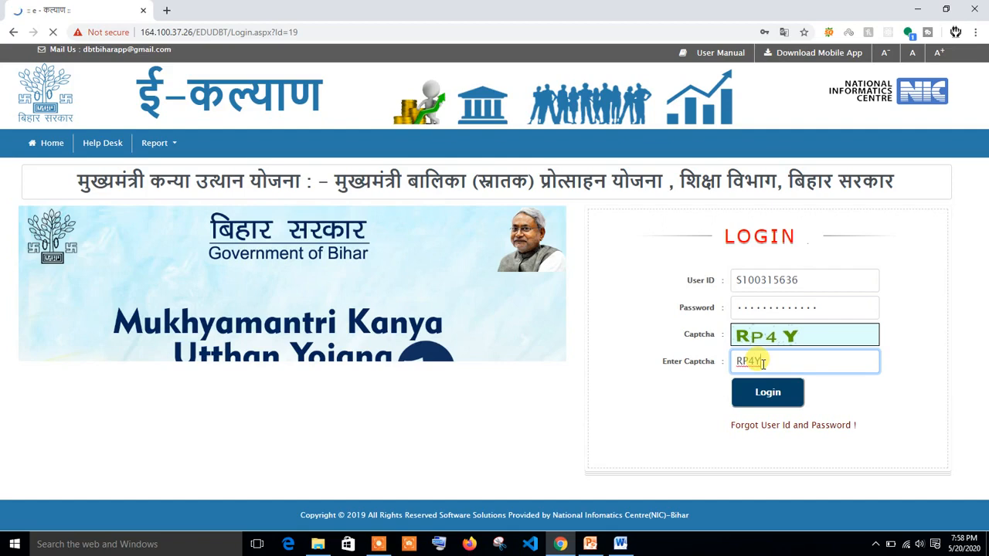
{"action": "left_click", "coordinate": [761, 397]}
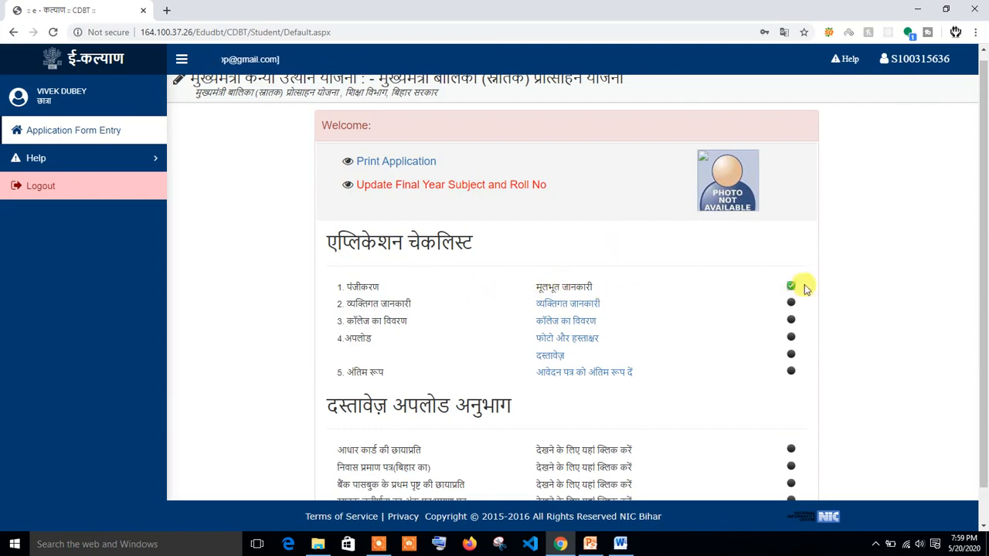
{"action": "left_click", "coordinate": [563, 308]}
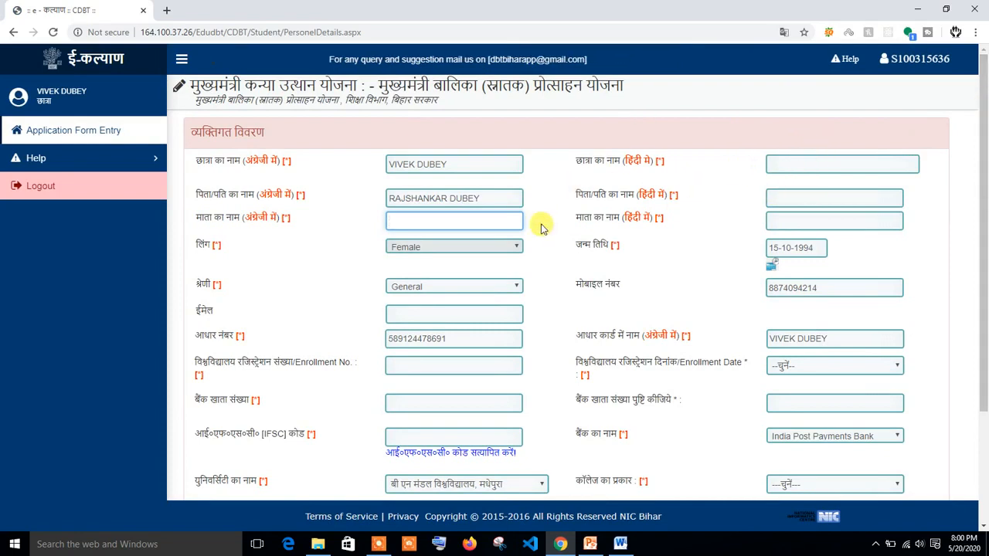
Examine the personal details form: the e-mail, enrolment and bank fields, the college type, faculty and session options, and the Hindi name fields
{"action": "left_click", "coordinate": [413, 309]}
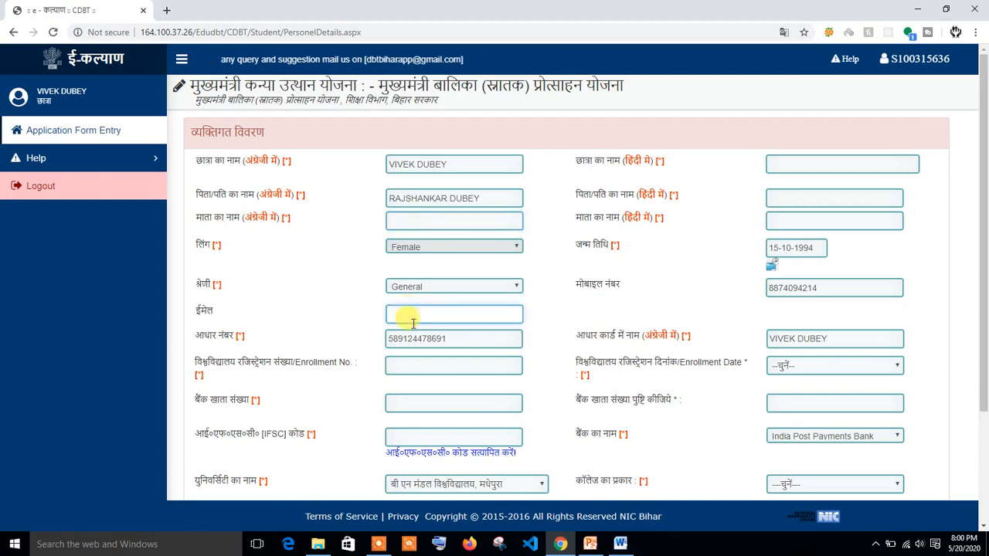
{"action": "left_click", "coordinate": [418, 365]}
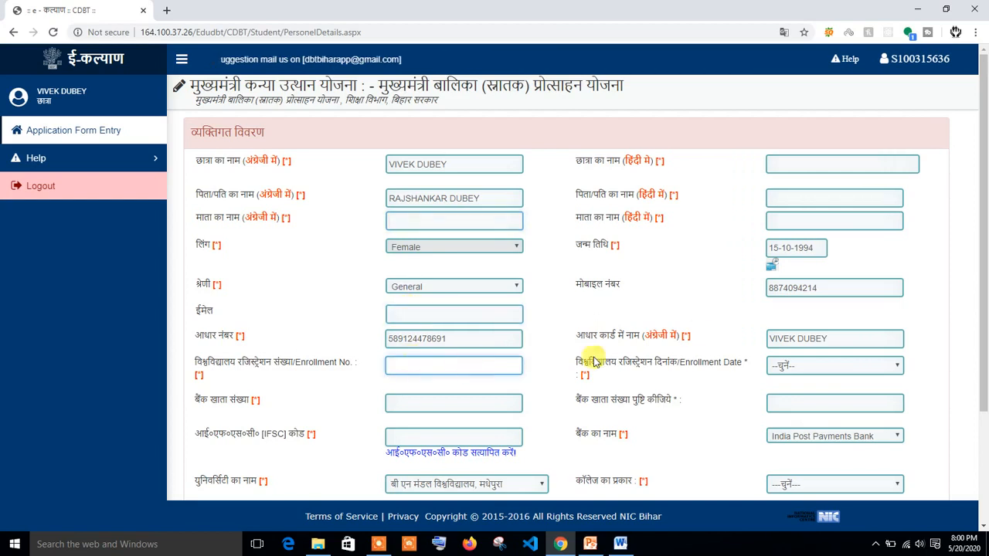
{"action": "left_click_drag", "start_coordinate": [984, 239], "coordinate": [983, 309]}
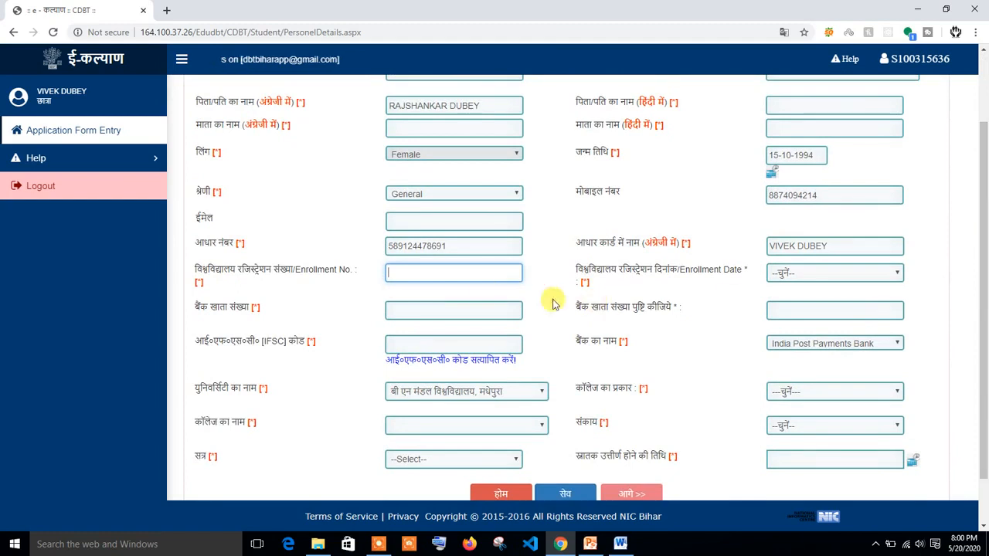
{"action": "left_click", "coordinate": [417, 311]}
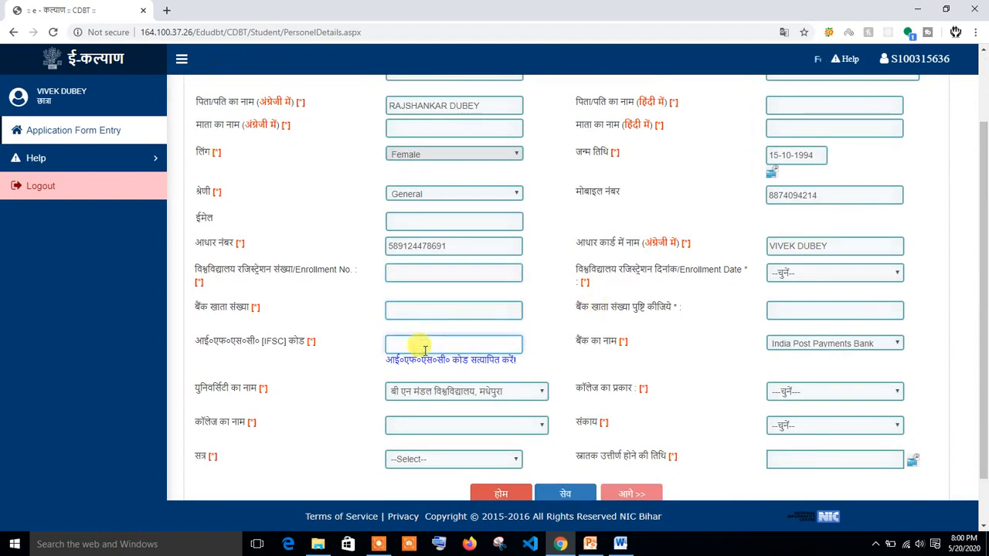
{"action": "left_click", "coordinate": [873, 305]}
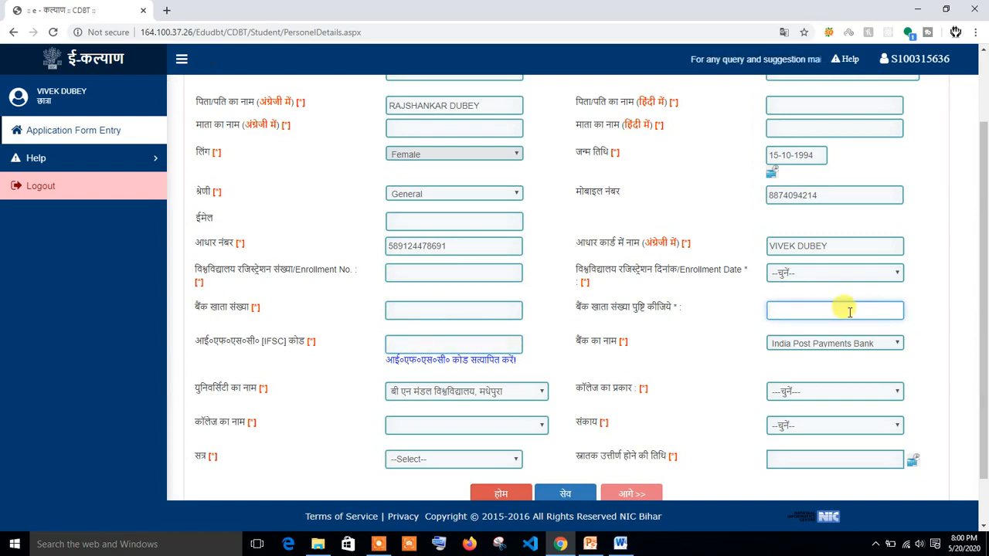
{"action": "scroll", "coordinate": [849, 311], "scroll_direction": "down", "scroll_amount": 1}
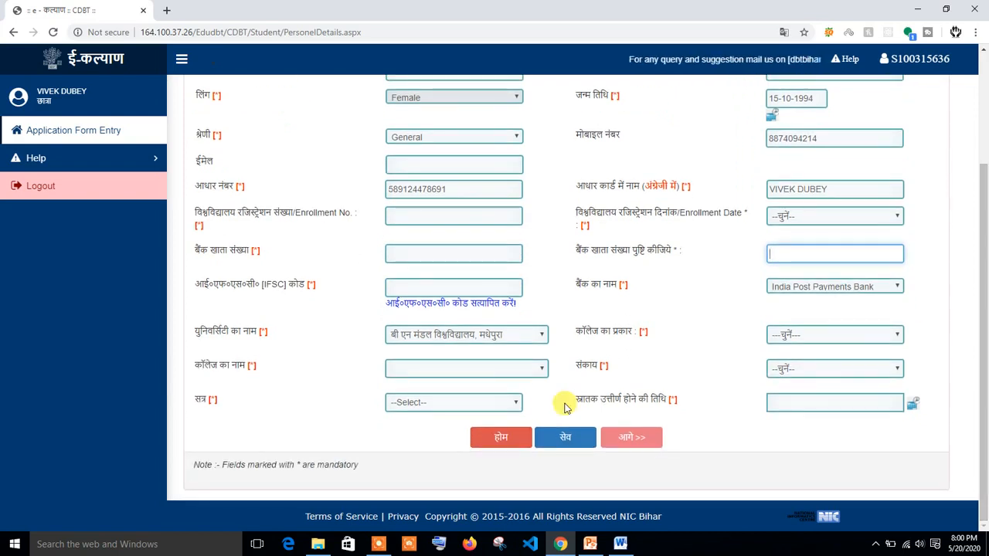
{"action": "left_click", "coordinate": [829, 340]}
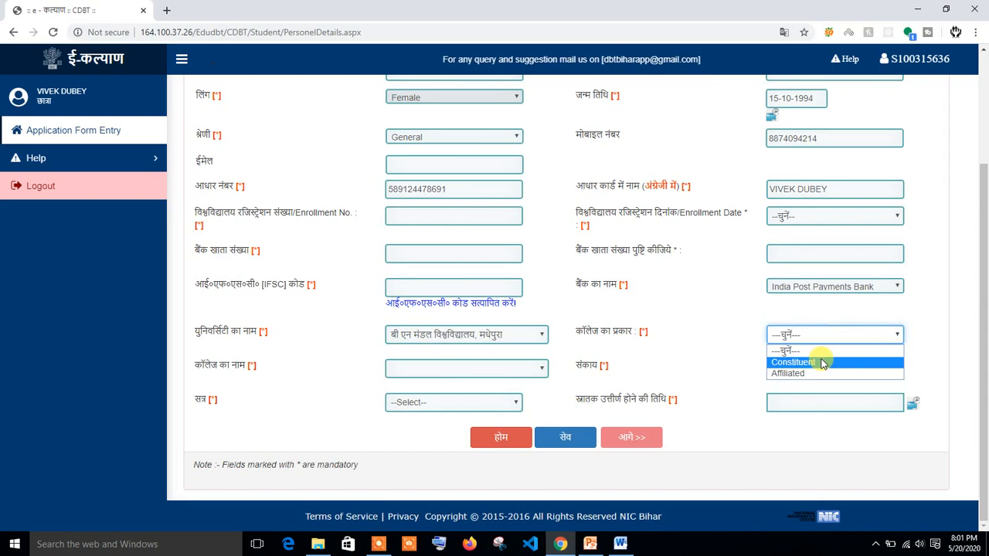
{"action": "left_click", "coordinate": [669, 332]}
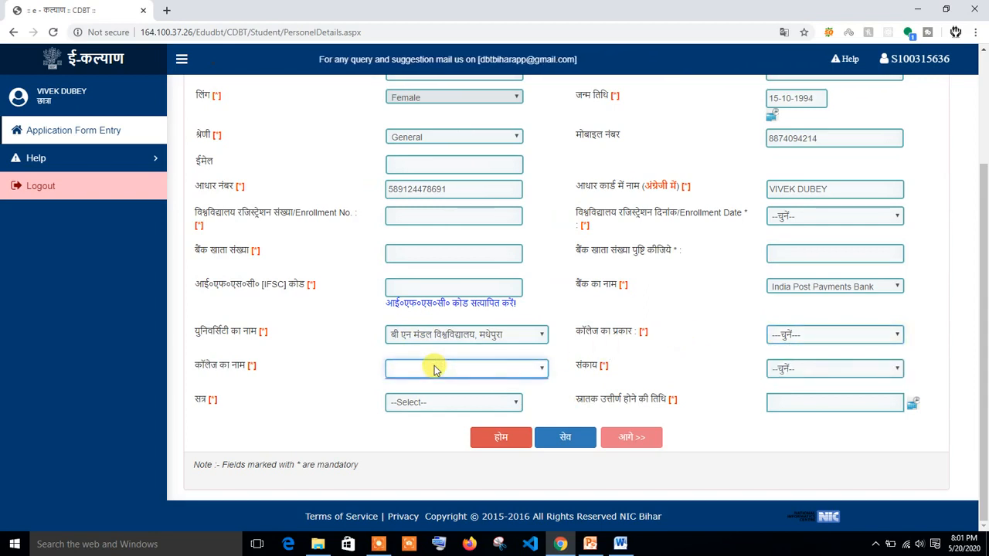
{"action": "left_click", "coordinate": [793, 373]}
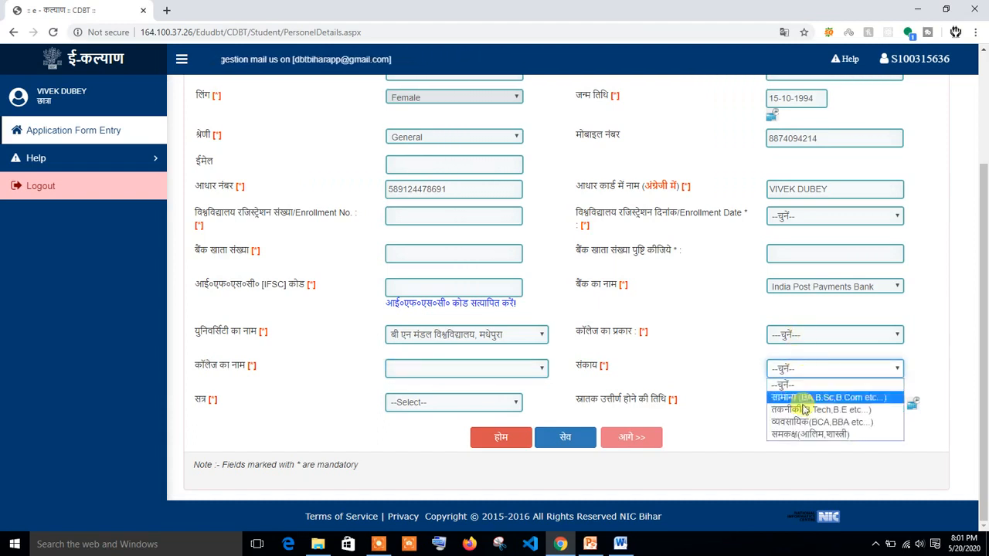
{"action": "left_click", "coordinate": [431, 402]}
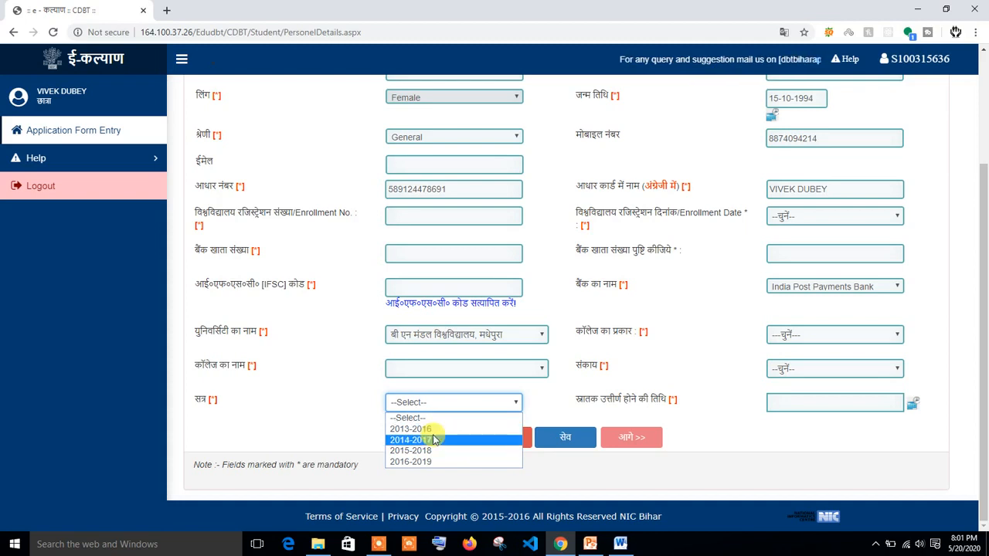
{"action": "left_click", "coordinate": [672, 381]}
{"action": "left_click", "coordinate": [822, 400]}
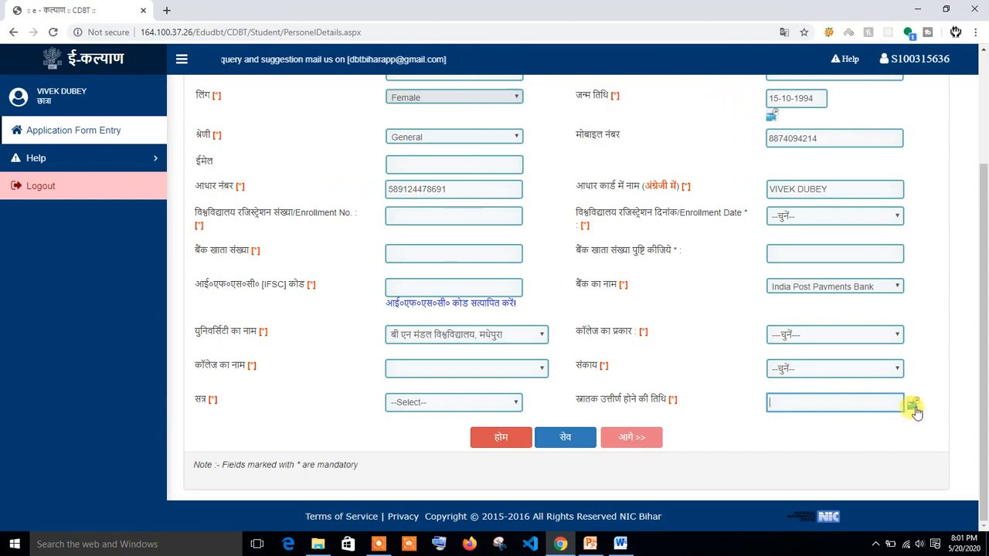
{"action": "scroll", "coordinate": [908, 405], "scroll_direction": "up", "scroll_amount": 2}
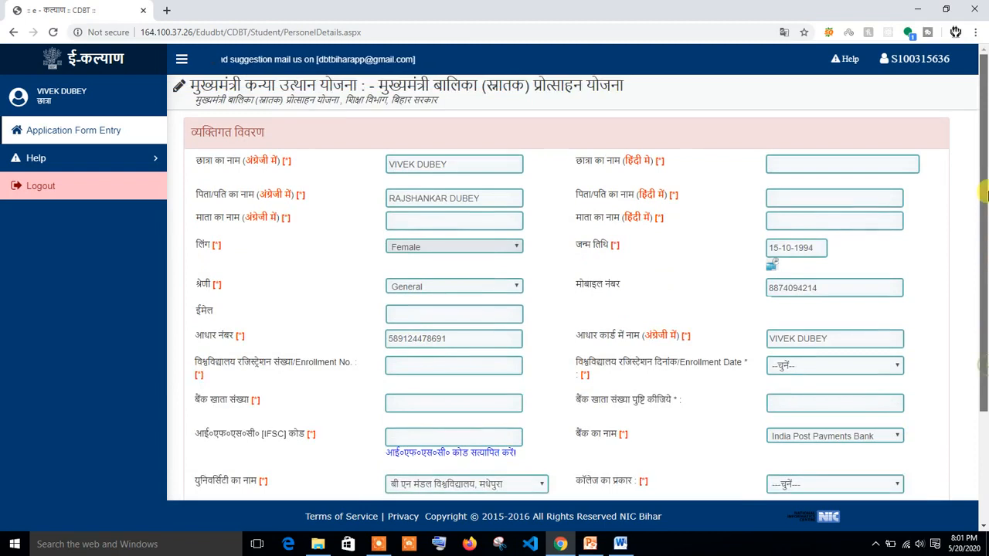
{"action": "left_click", "coordinate": [828, 161]}
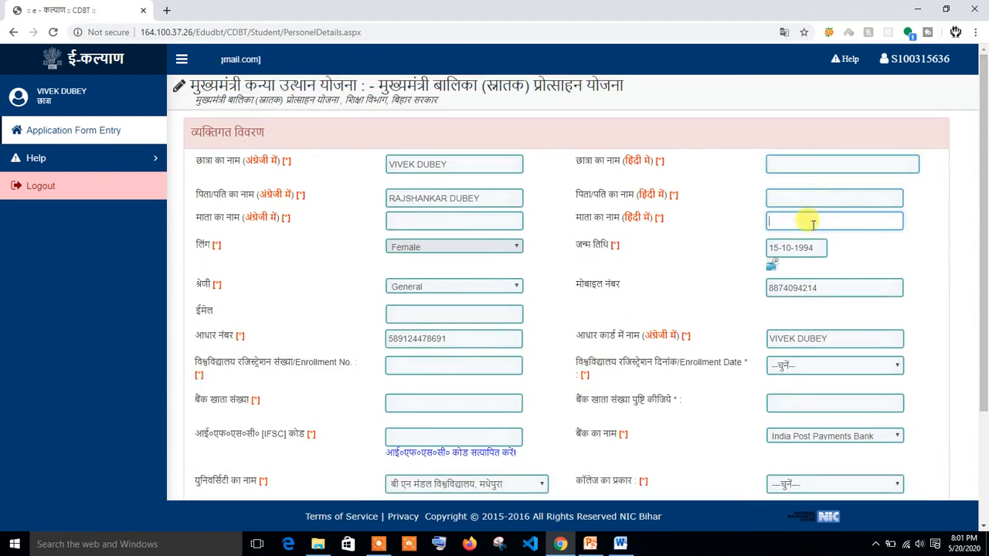
Set the university enrolment date to 2013 in the personal details form
{"action": "left_click_drag", "start_coordinate": [985, 193], "coordinate": [985, 234]}
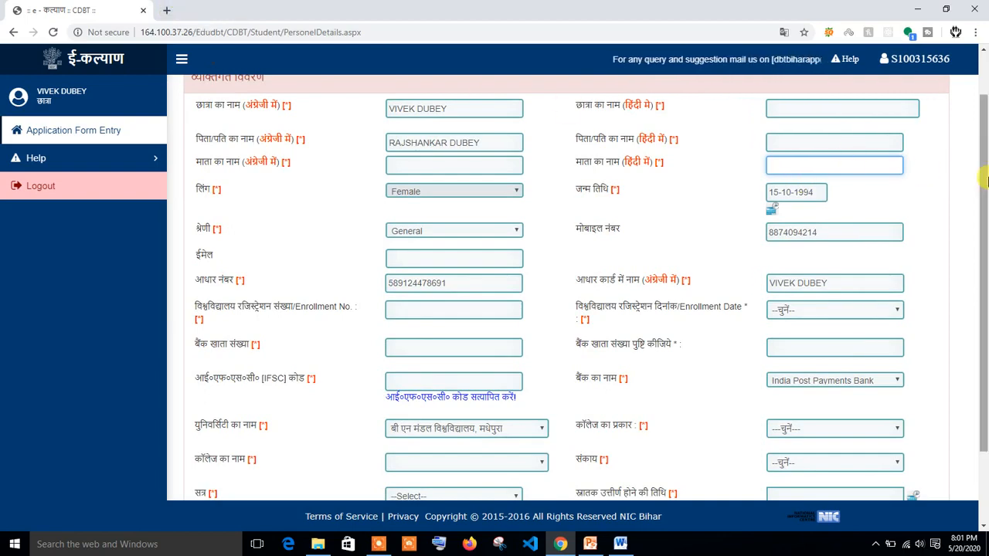
{"action": "scroll", "coordinate": [985, 179], "scroll_direction": "down", "scroll_amount": 3}
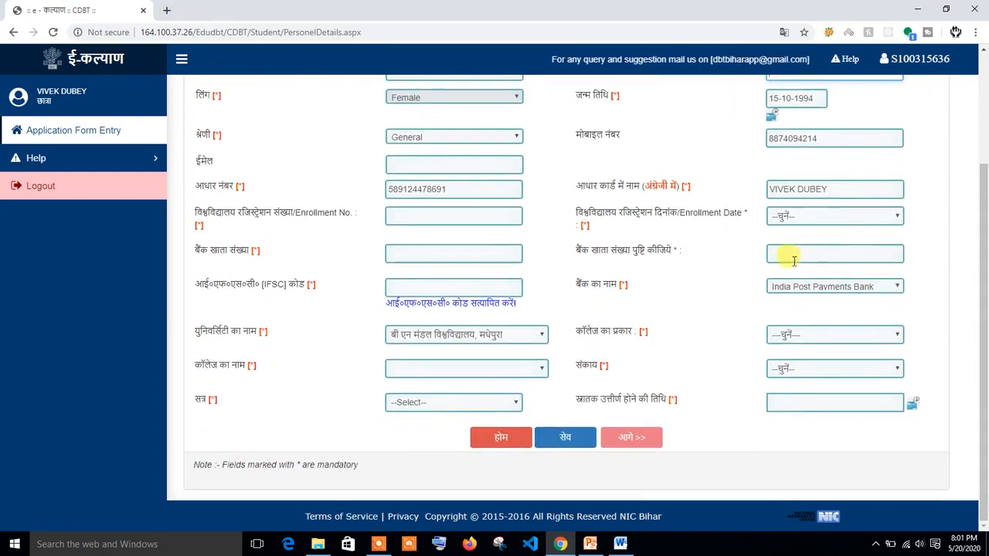
{"action": "left_click", "coordinate": [845, 217]}
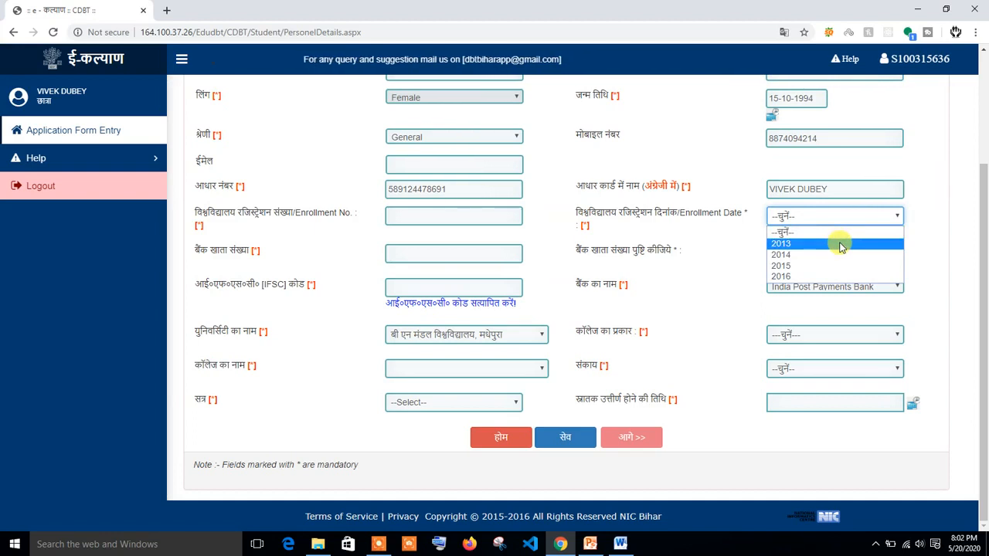
{"action": "left_click", "coordinate": [841, 245]}
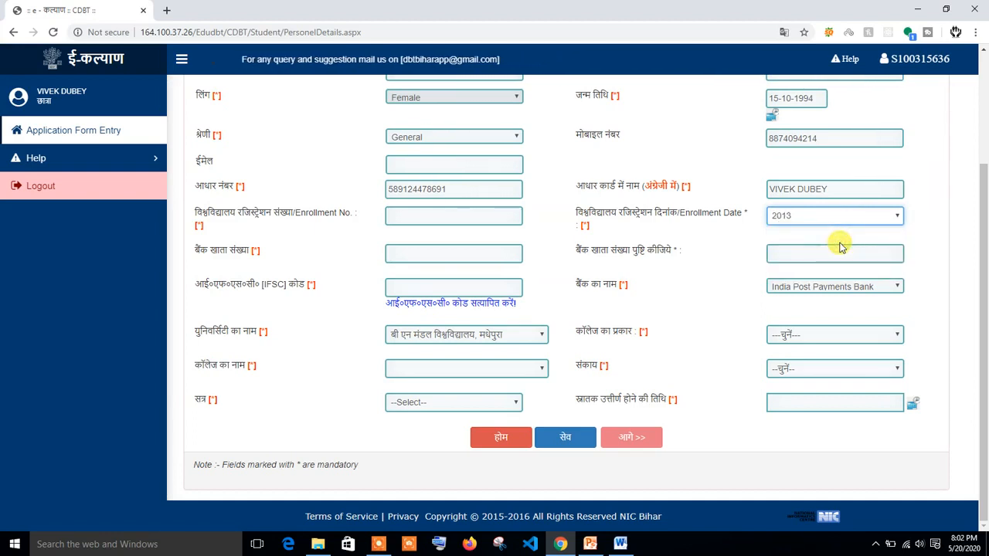
Leave the personal details form for the application checklist, and view the college details section (कॉलेज का विवरण)
{"action": "left_click", "coordinate": [815, 249]}
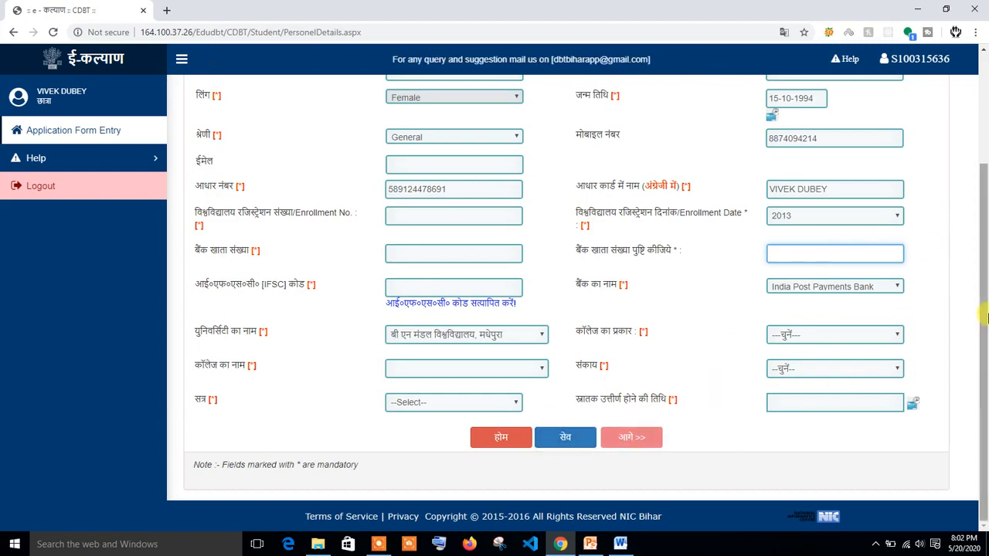
{"action": "scroll", "coordinate": [984, 317], "scroll_direction": "up", "scroll_amount": 3}
{"action": "scroll", "coordinate": [985, 363], "scroll_direction": "down", "scroll_amount": 3}
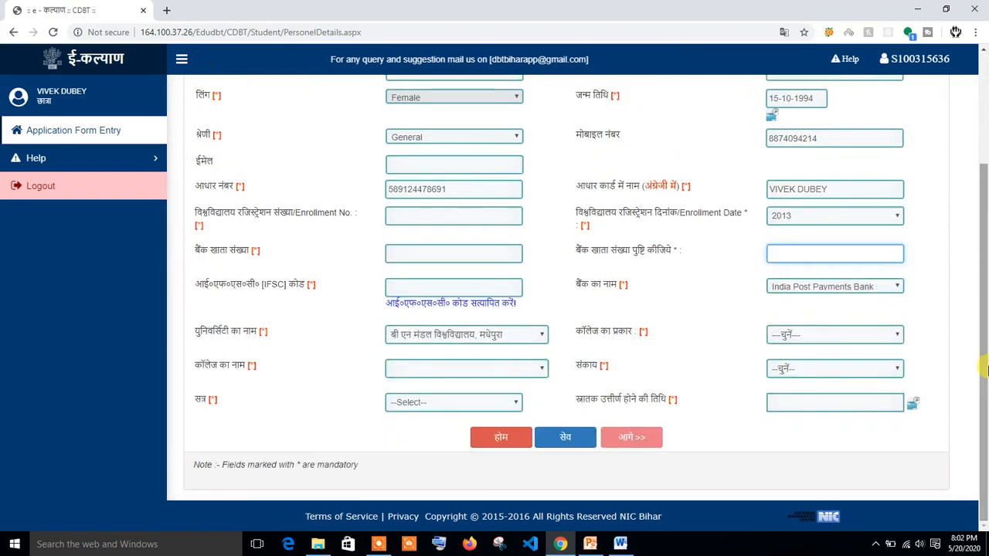
{"action": "left_click", "coordinate": [502, 437]}
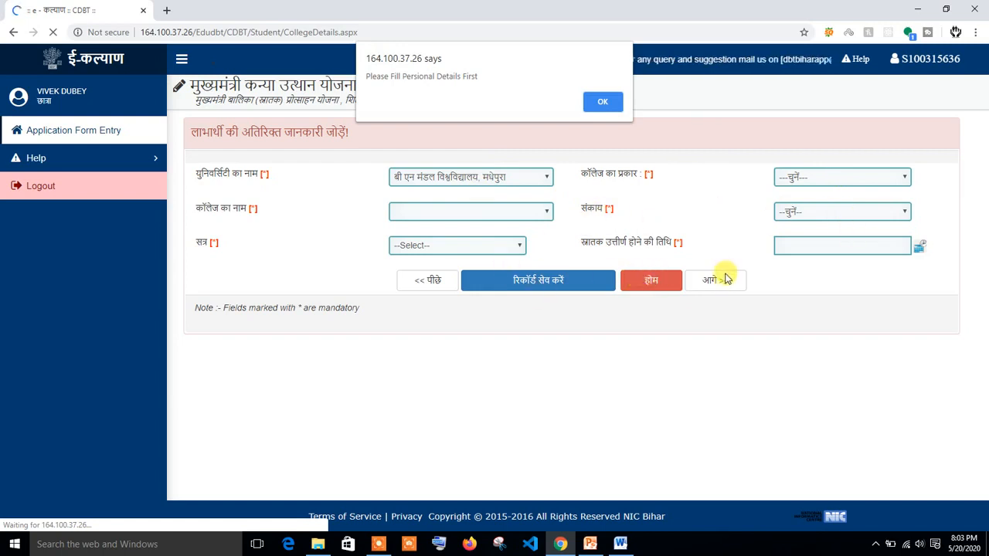
{"action": "left_click", "coordinate": [606, 102]}
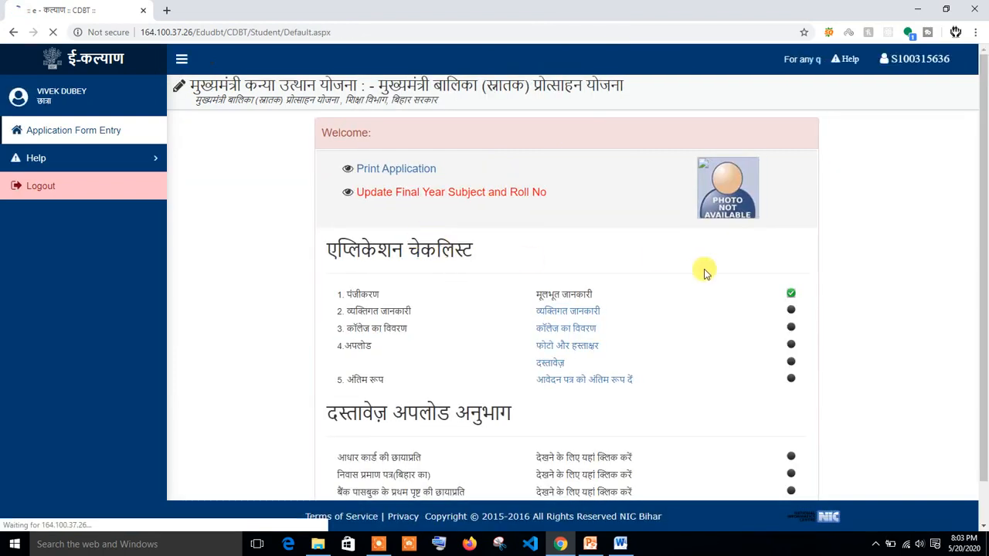
Try the photo and signature section (फोटो और हस्ताक्षर) from the checklist, and view the document upload requirements under दस्तावेज़
{"action": "left_click_drag", "start_coordinate": [984, 272], "coordinate": [986, 363]}
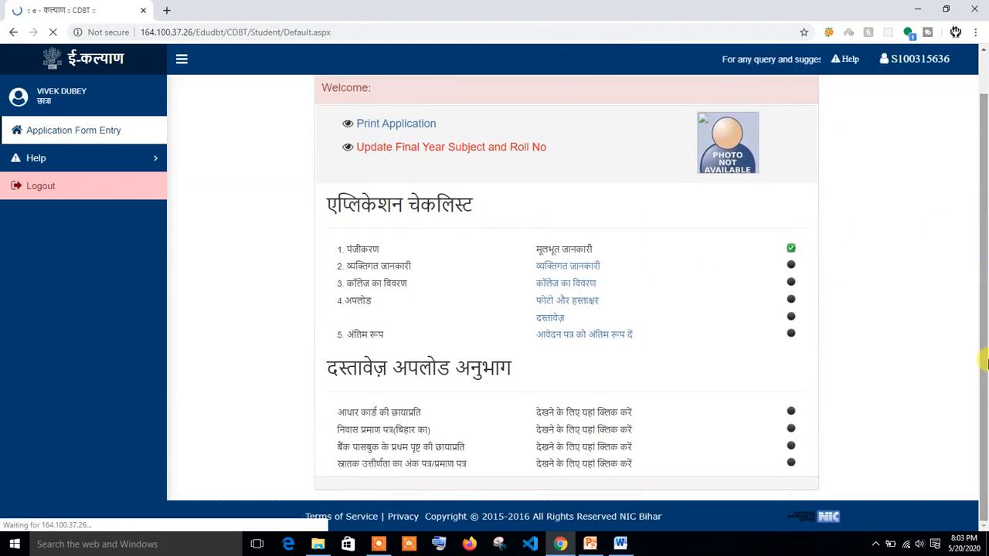
{"action": "left_click", "coordinate": [581, 301]}
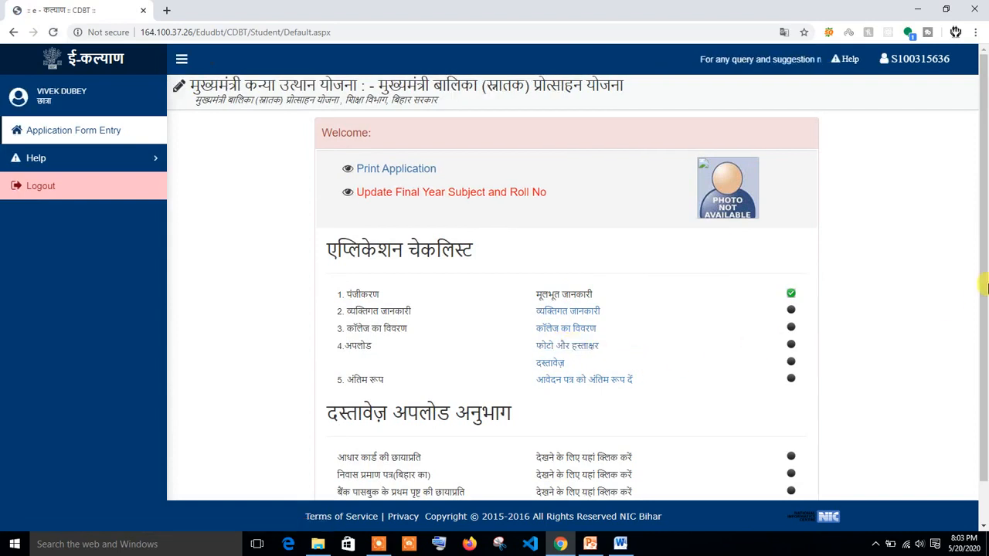
{"action": "scroll", "coordinate": [982, 309], "scroll_direction": "down", "scroll_amount": 1}
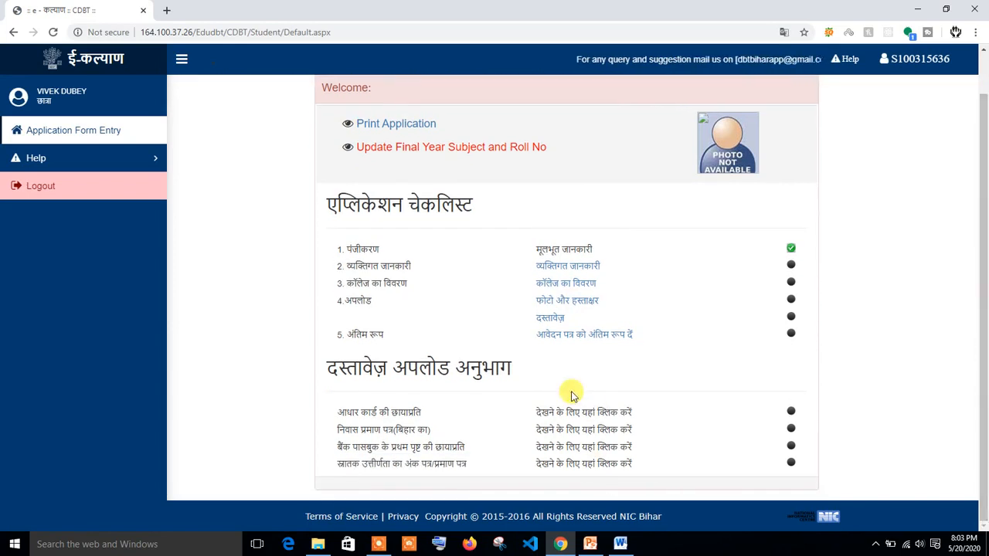
{"action": "left_click", "coordinate": [548, 322]}
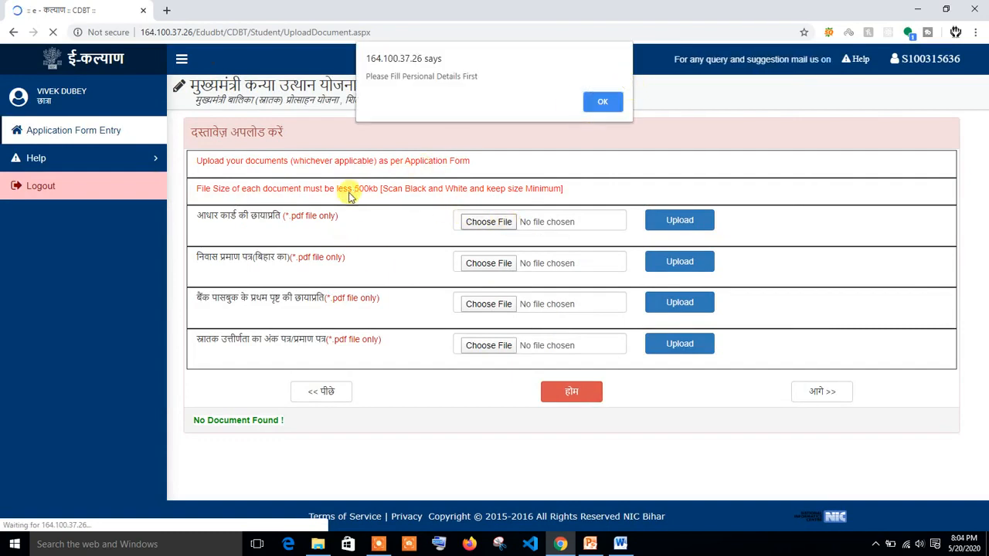
{"action": "left_click", "coordinate": [601, 102]}
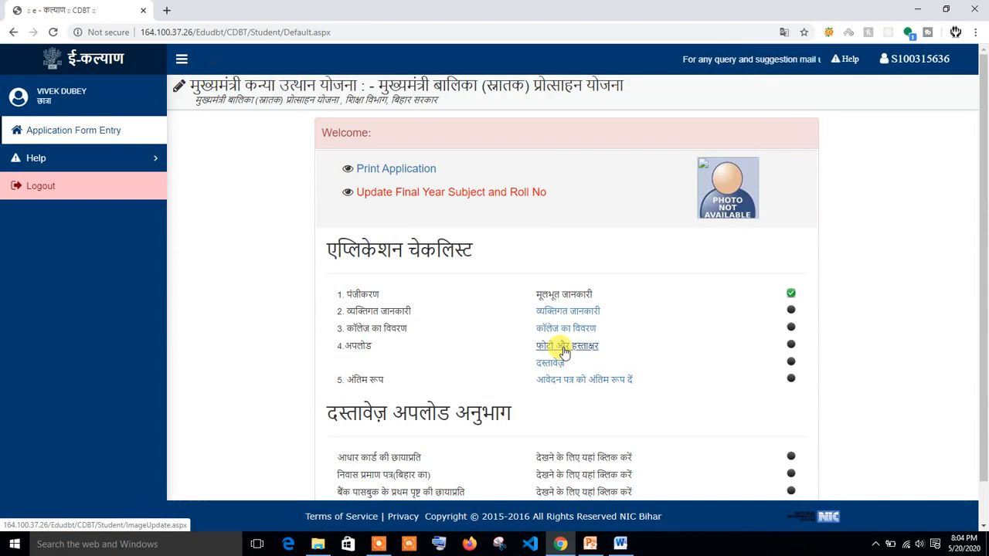
{"action": "left_click", "coordinate": [550, 365]}
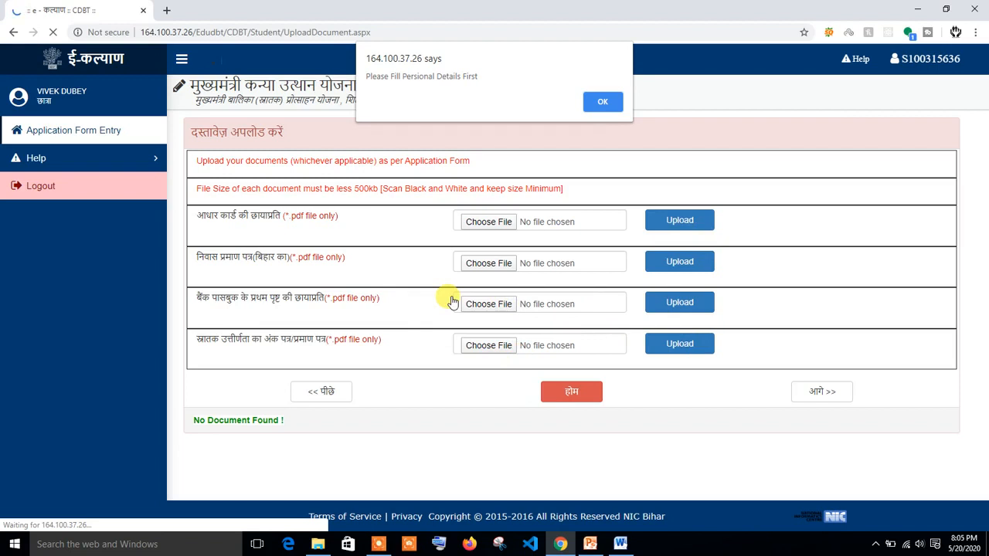
{"action": "left_click", "coordinate": [603, 101]}
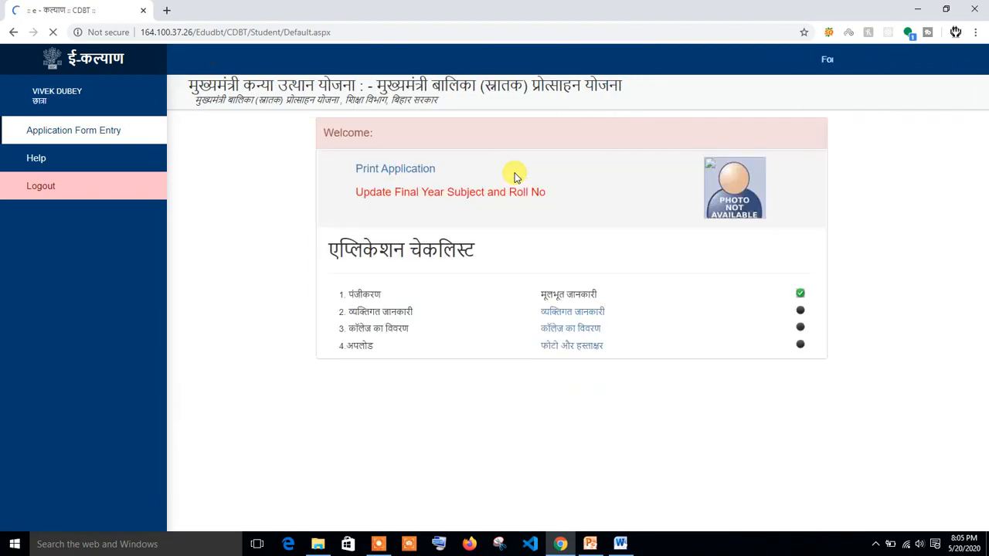
View the application finalization page (आवेदन पत्र को अंतिम रूप दें), and return to the checklist to review its document upload section
{"action": "scroll", "coordinate": [849, 294], "scroll_direction": "down", "scroll_amount": 1}
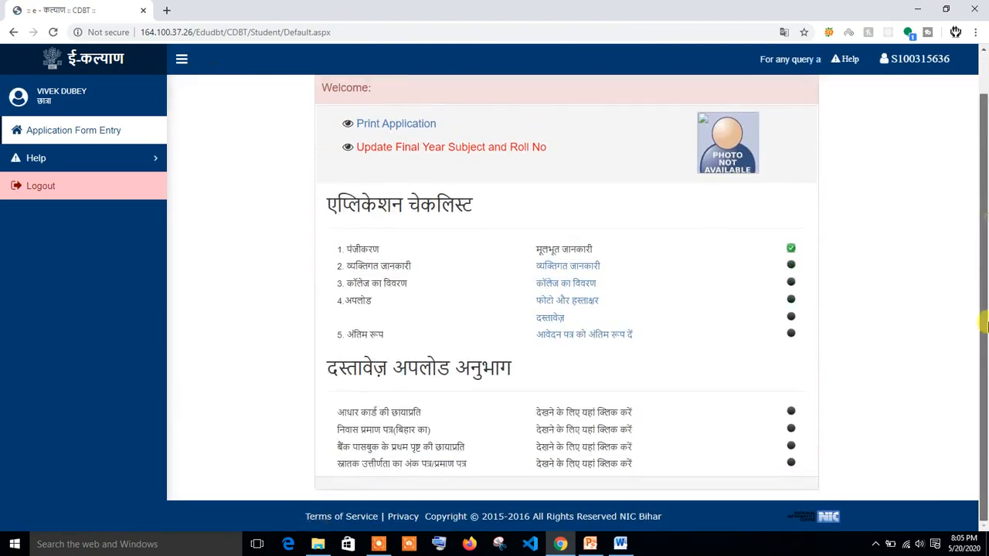
{"action": "left_click", "coordinate": [614, 337]}
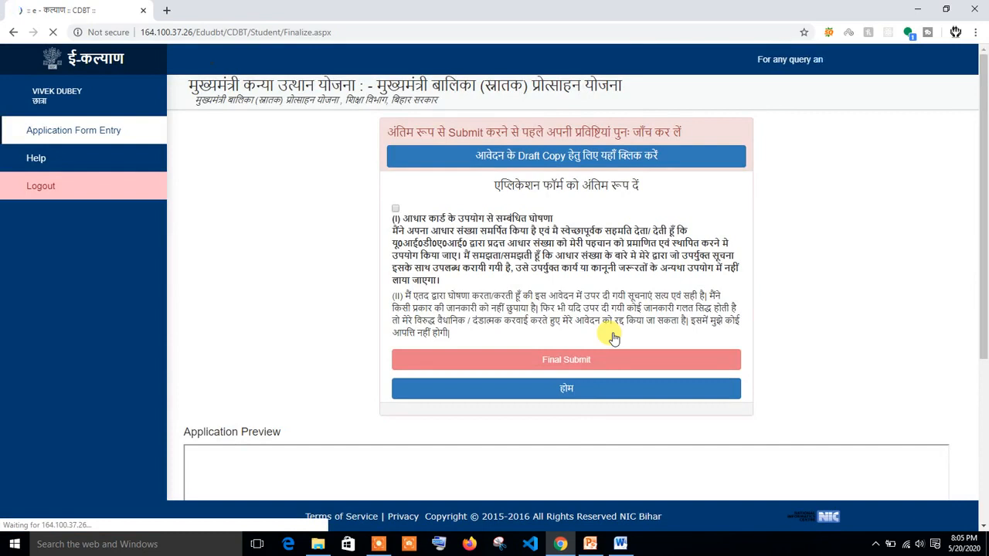
{"action": "left_click", "coordinate": [601, 103]}
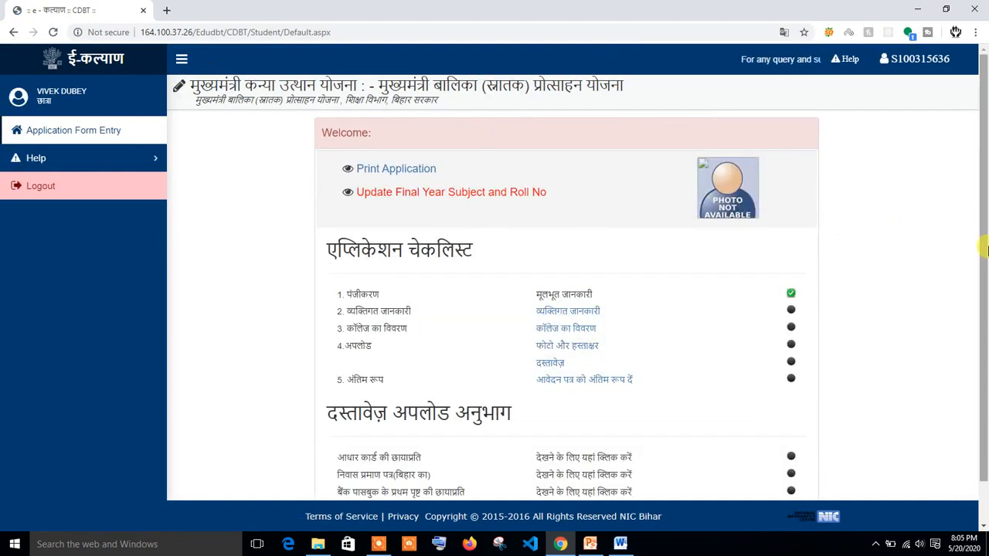
{"action": "left_click_drag", "start_coordinate": [986, 249], "coordinate": [986, 351]}
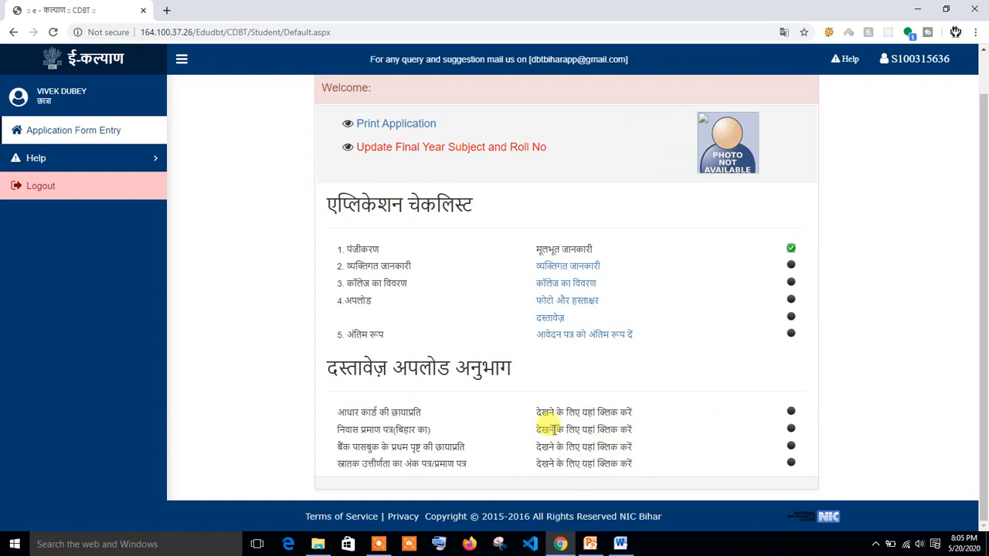
{"action": "left_click_drag", "start_coordinate": [984, 253], "coordinate": [985, 192]}
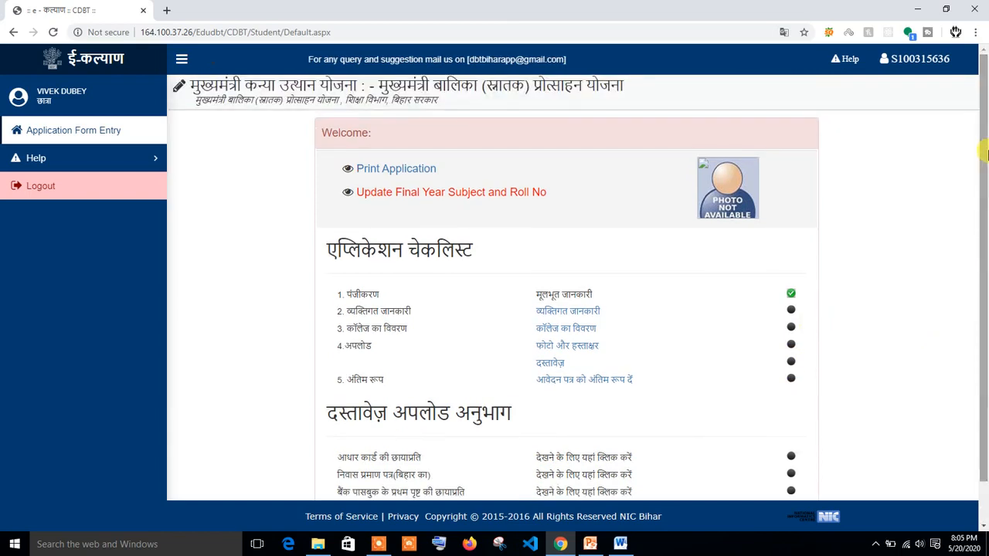